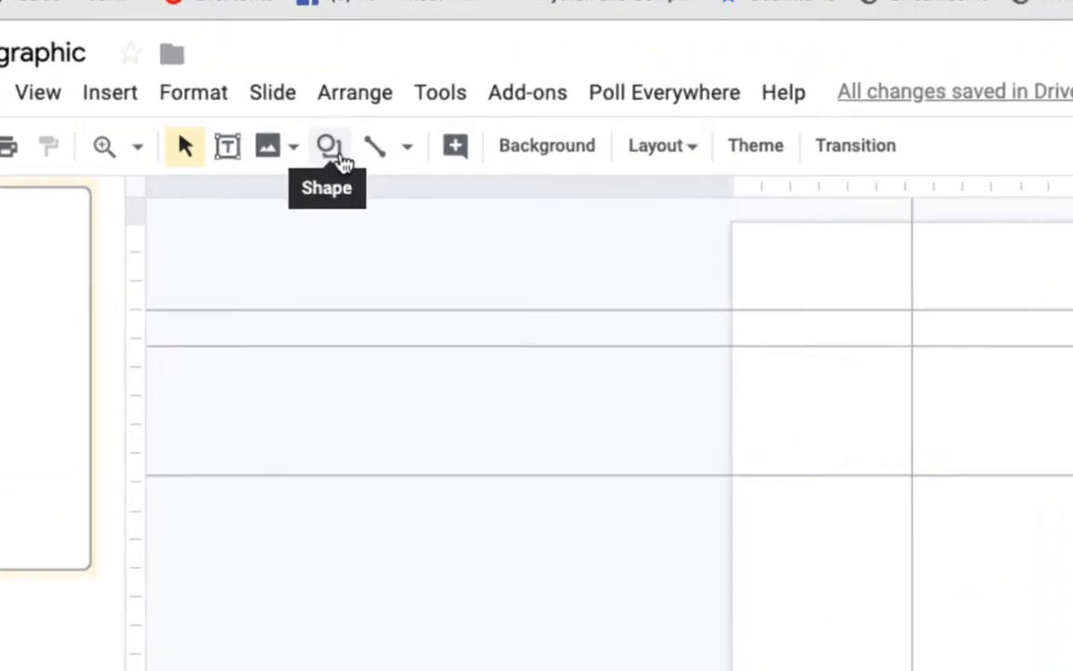
- Pick the Rectangle shape from Insert > Shape > Shapes
{"action": "left_click", "coordinate": [115, 98]}
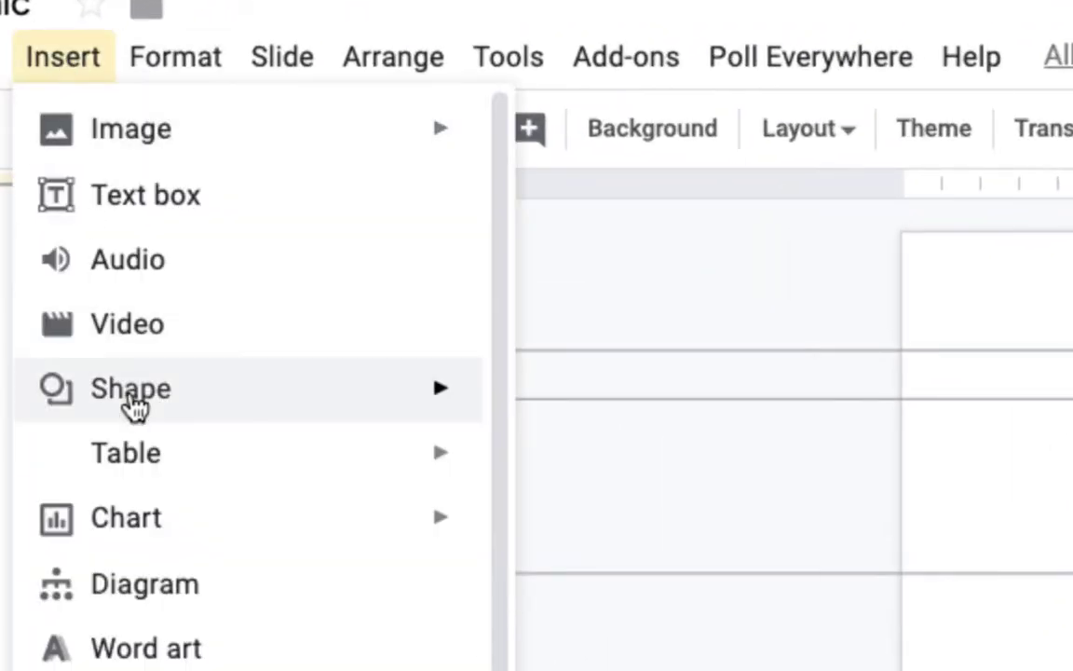
{"action": "mouse_move", "coordinate": [128, 395]}
{"action": "mouse_move", "coordinate": [594, 435]}
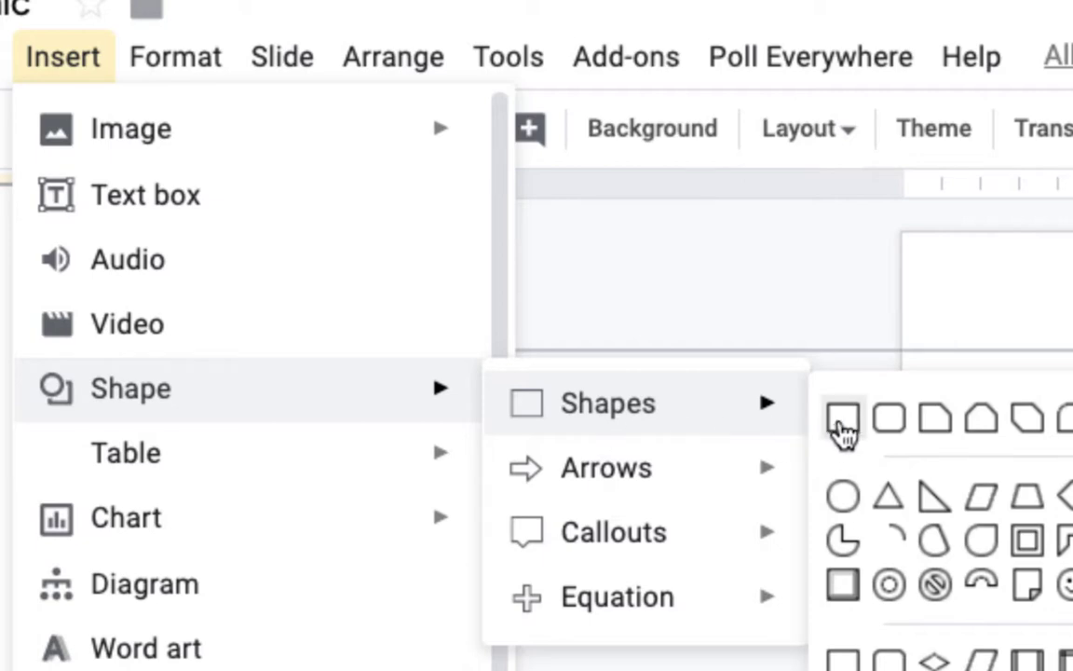
{"action": "left_click", "coordinate": [842, 425]}
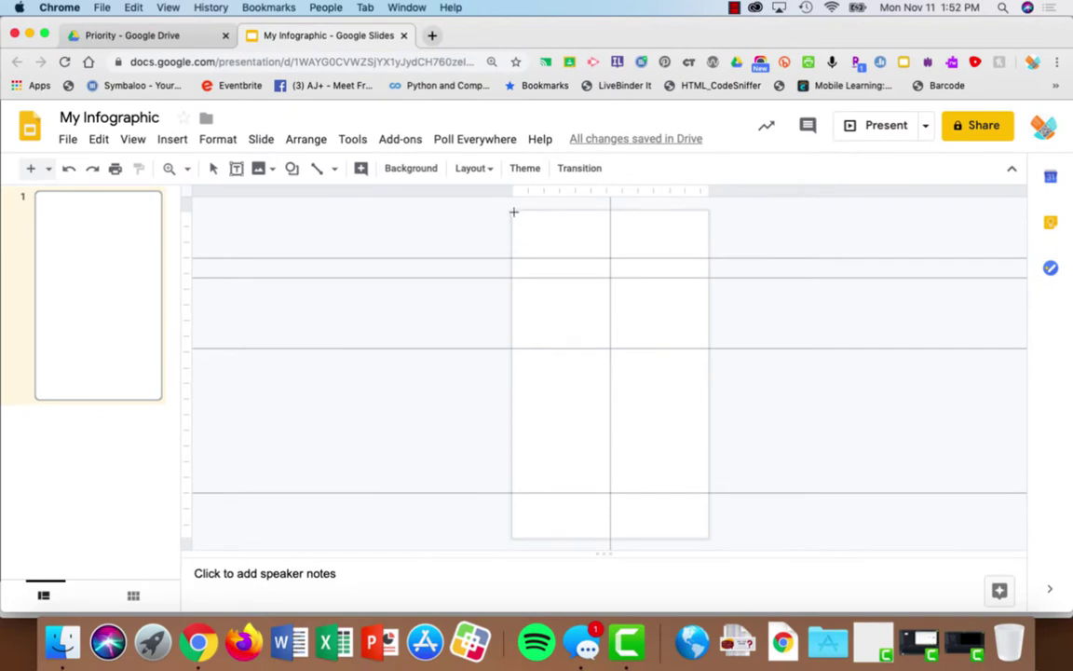
- Set the zoom to 100% and scroll up to the slide's top edge
{"action": "left_click", "coordinate": [186, 171]}
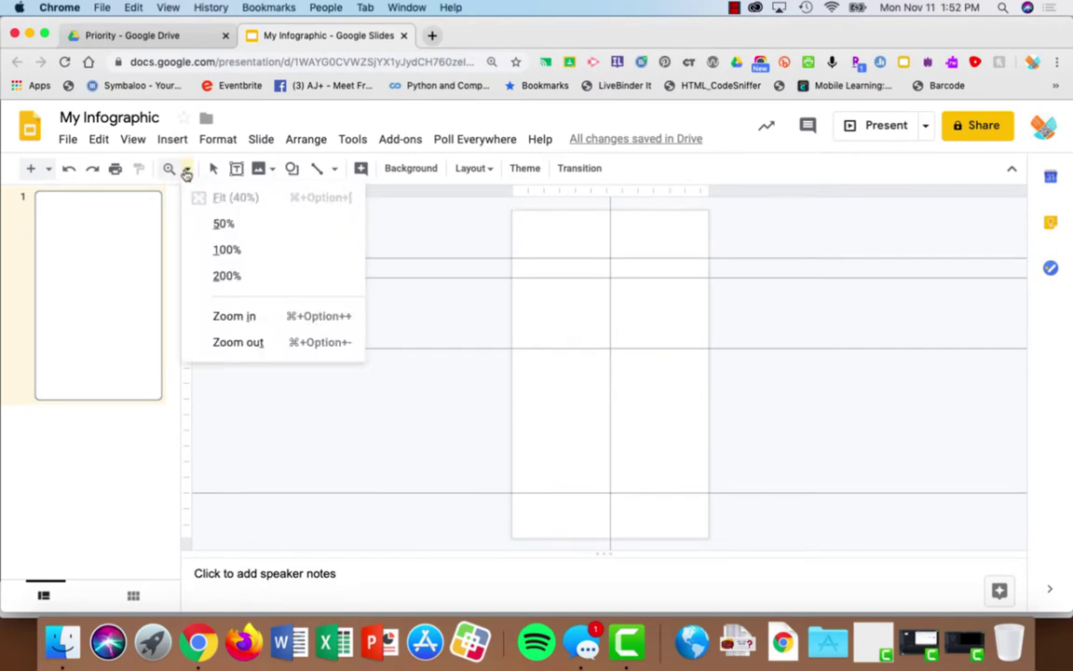
{"action": "left_click", "coordinate": [215, 249]}
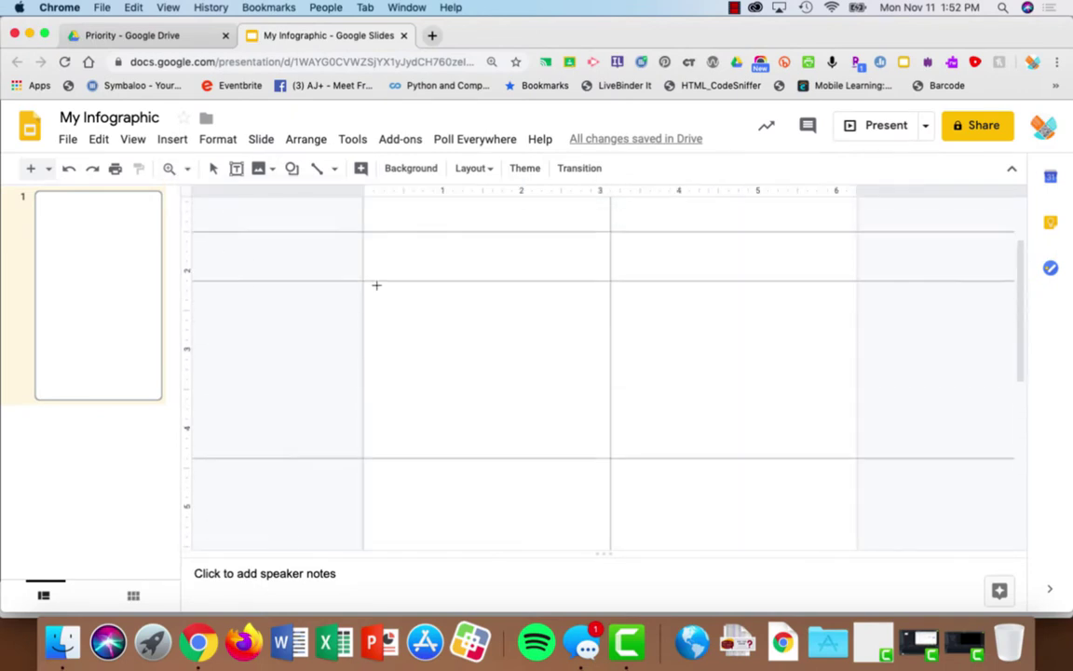
{"action": "scroll", "coordinate": [376, 285], "scroll_direction": "up", "scroll_amount": 3}
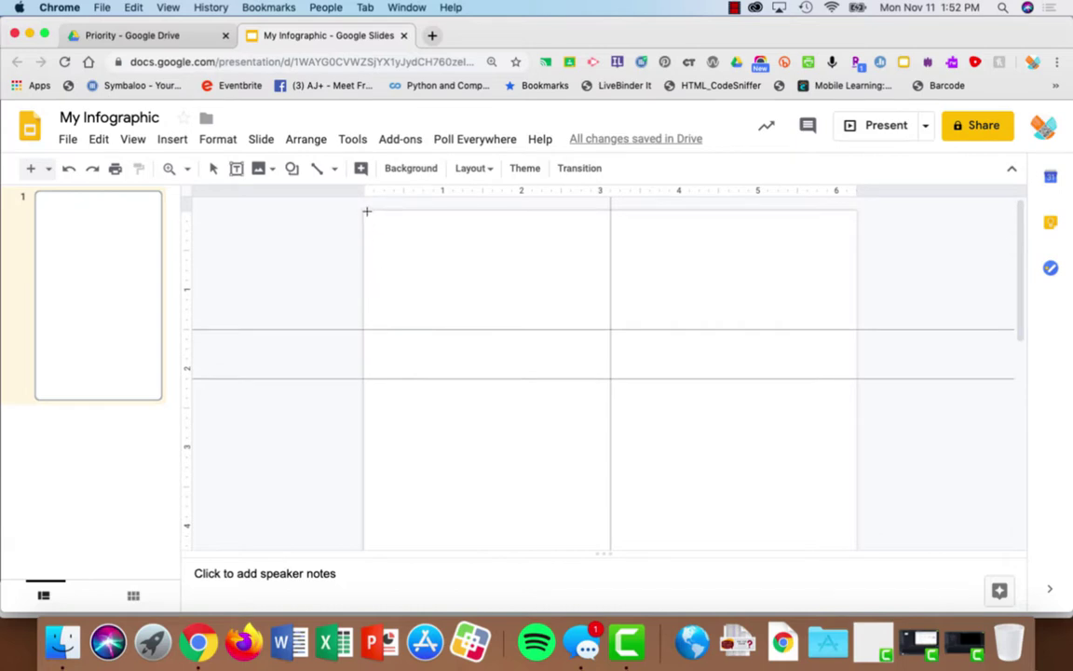
- Draw a wide rectangle across the slide's top and fill it dark blue
{"action": "mouse_move", "coordinate": [372, 213]}
{"action": "left_mouse_down"}
{"action": "mouse_move", "coordinate": [549, 307]}
{"action": "mouse_move", "coordinate": [767, 307]}
{"action": "mouse_move", "coordinate": [855, 319]}
{"action": "mouse_move", "coordinate": [857, 328]}
{"action": "left_mouse_up"}
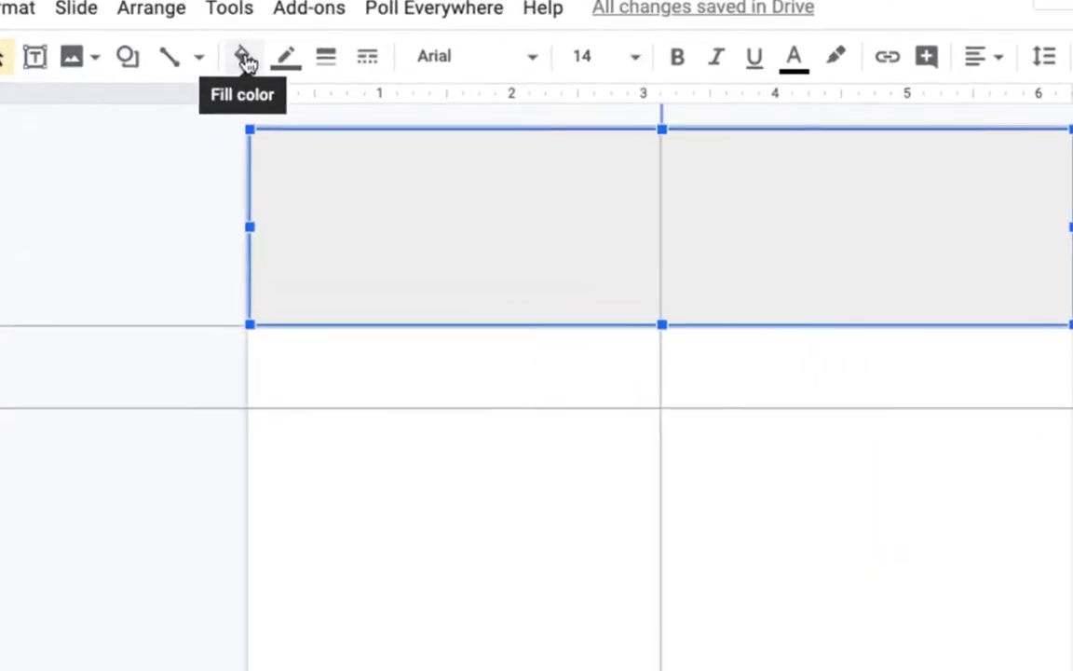
{"action": "left_click", "coordinate": [359, 167]}
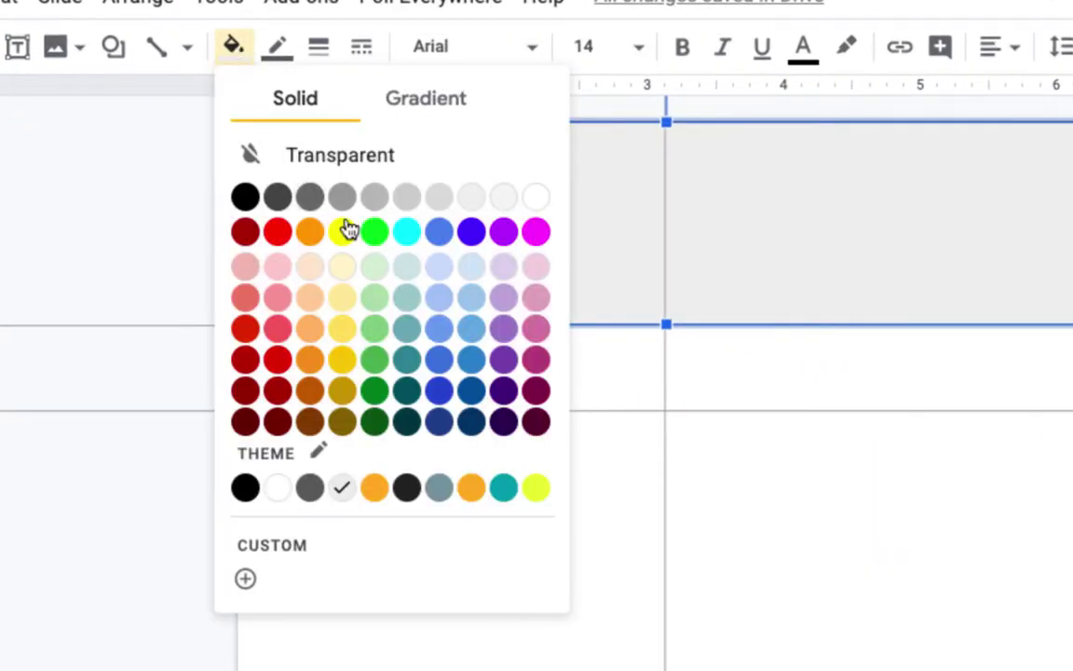
{"action": "left_click", "coordinate": [441, 389]}
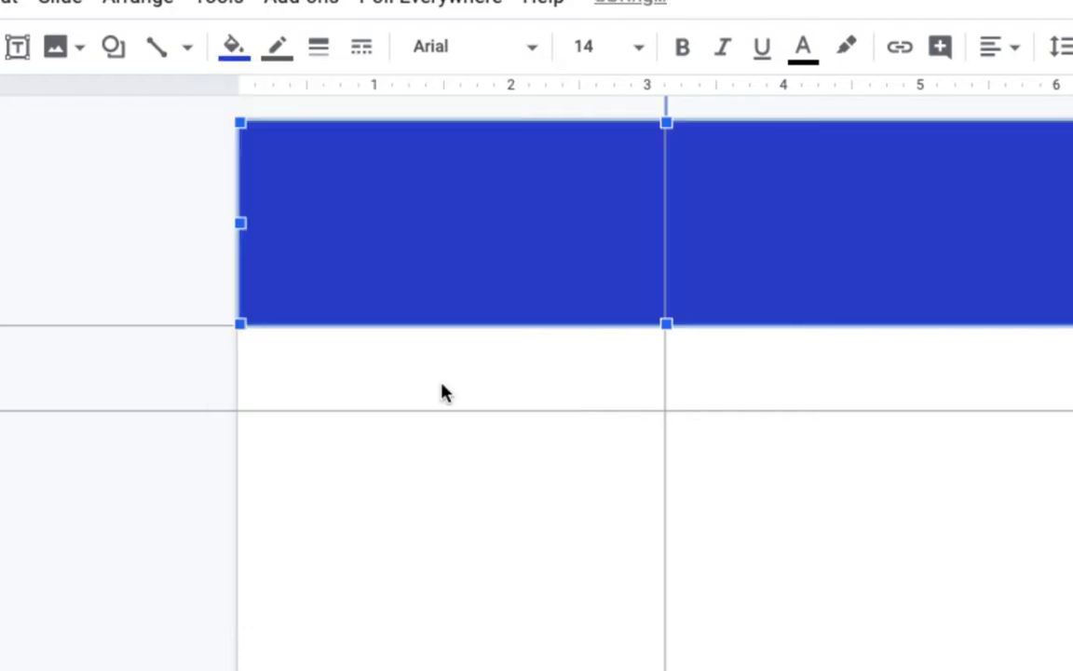
- Give the rectangle a pink, 2px, long-dash border
{"action": "left_click", "coordinate": [280, 52]}
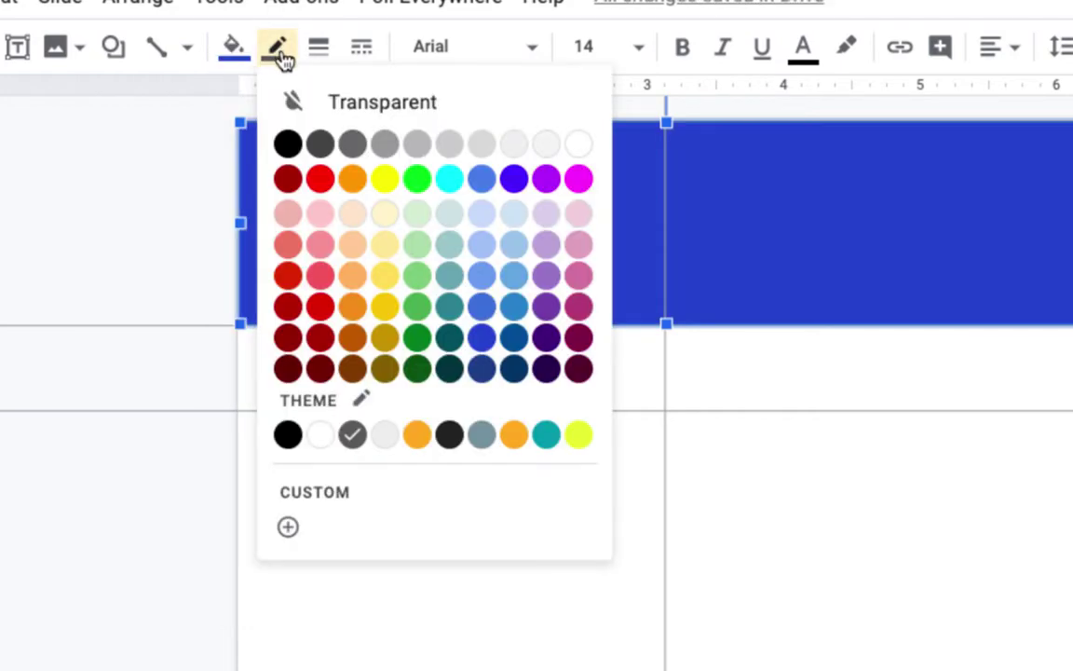
{"action": "left_click", "coordinate": [578, 244]}
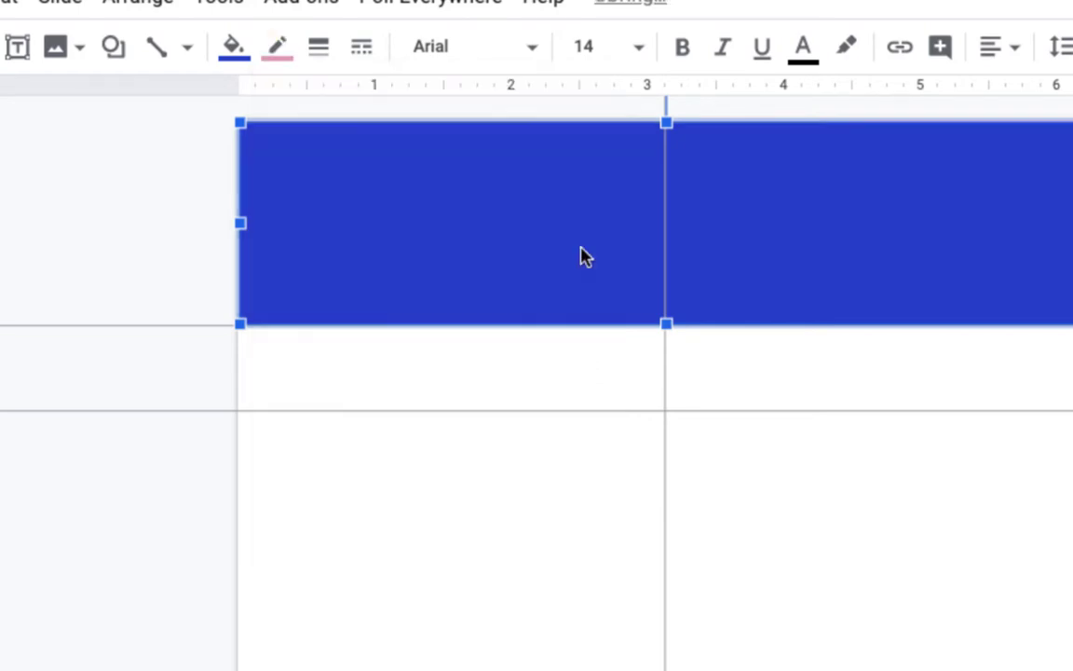
{"action": "left_click", "coordinate": [321, 56]}
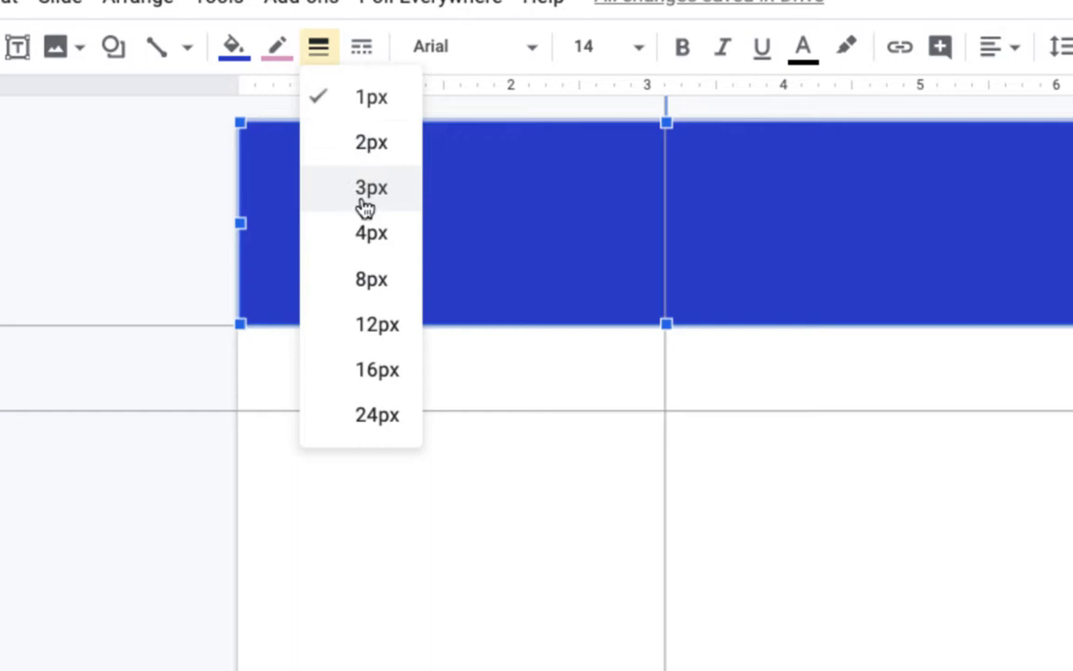
{"action": "left_click", "coordinate": [381, 323]}
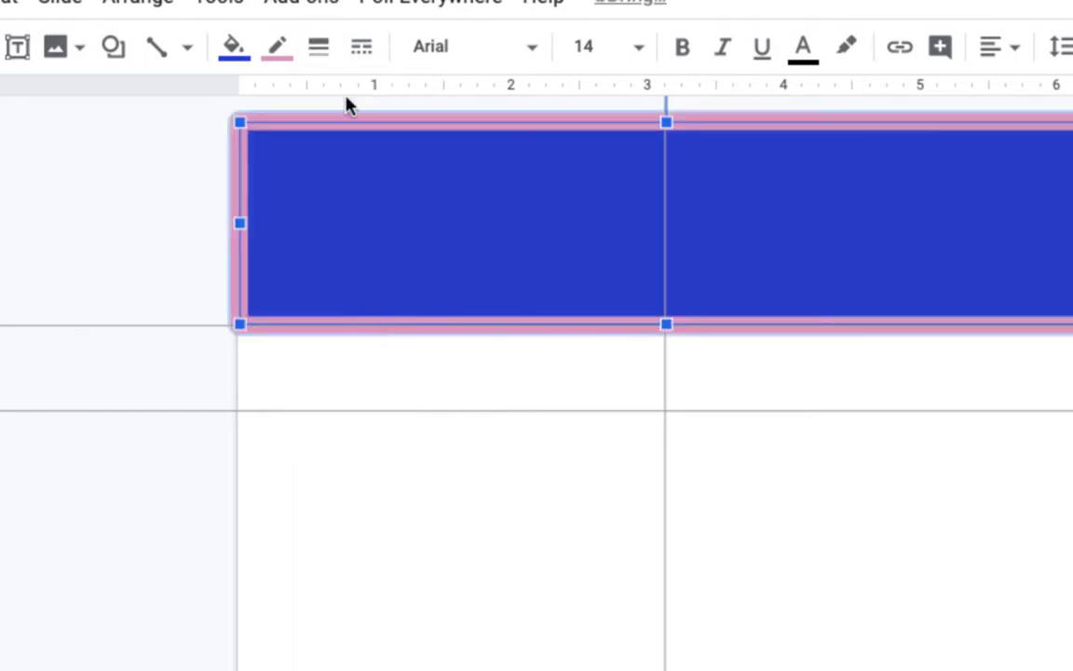
{"action": "left_click", "coordinate": [318, 48]}
{"action": "left_click", "coordinate": [354, 153]}
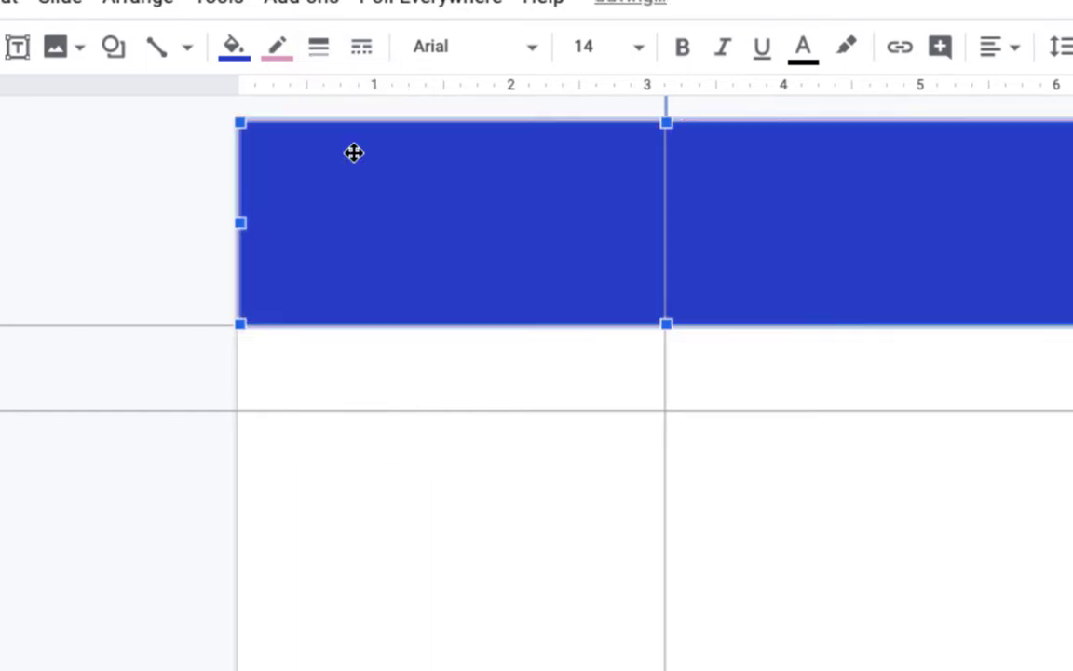
{"action": "left_click", "coordinate": [363, 54]}
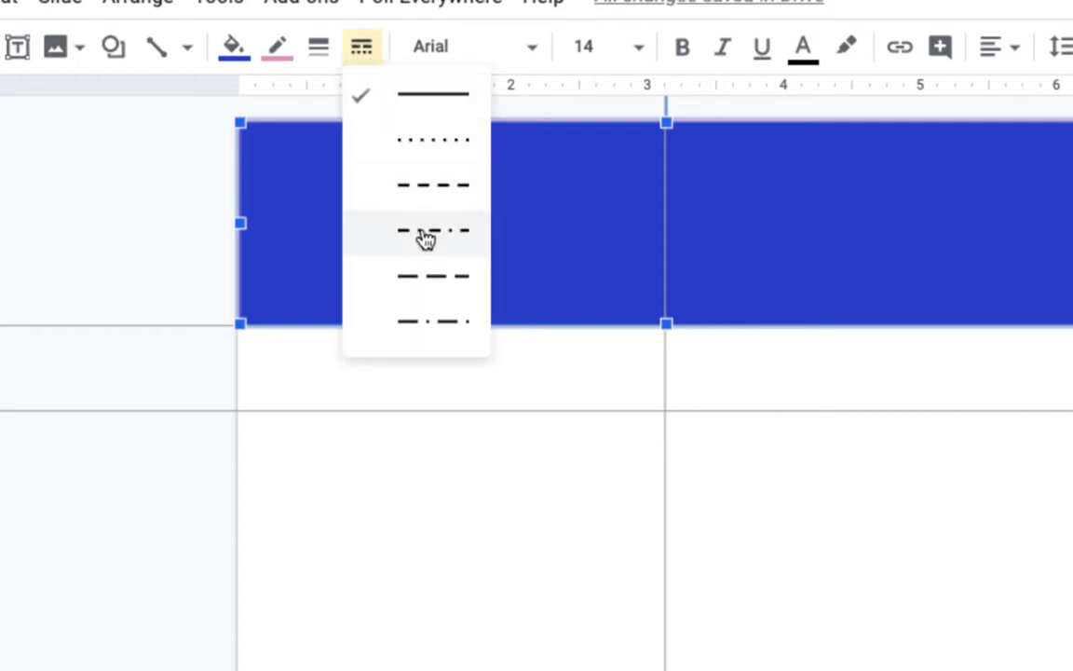
{"action": "left_click", "coordinate": [421, 285]}
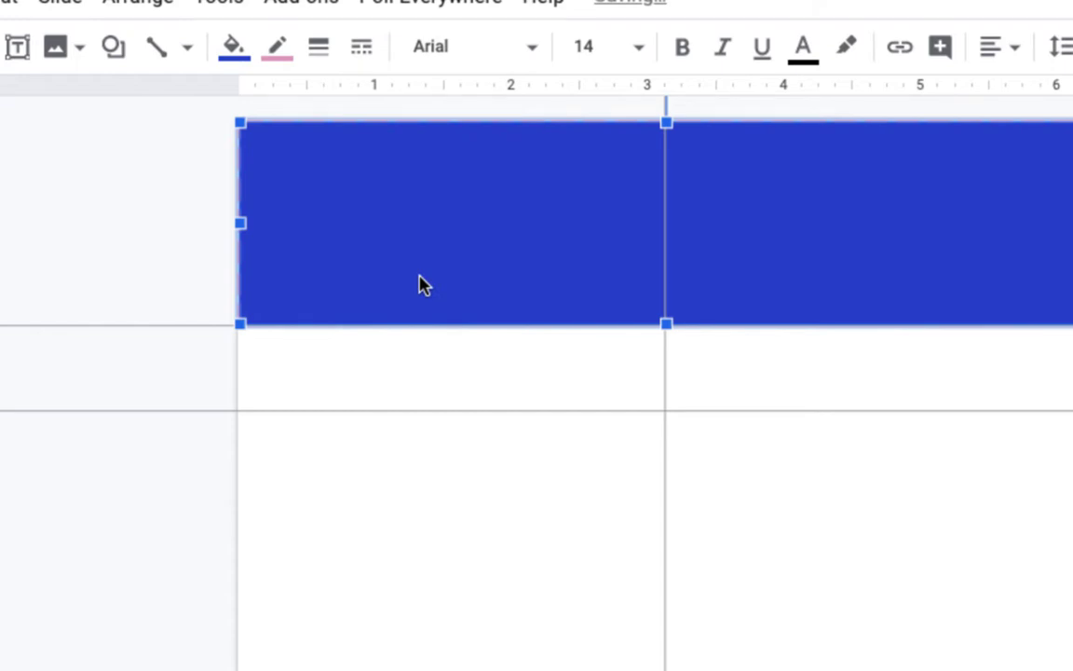
{"action": "left_click", "coordinate": [343, 393]}
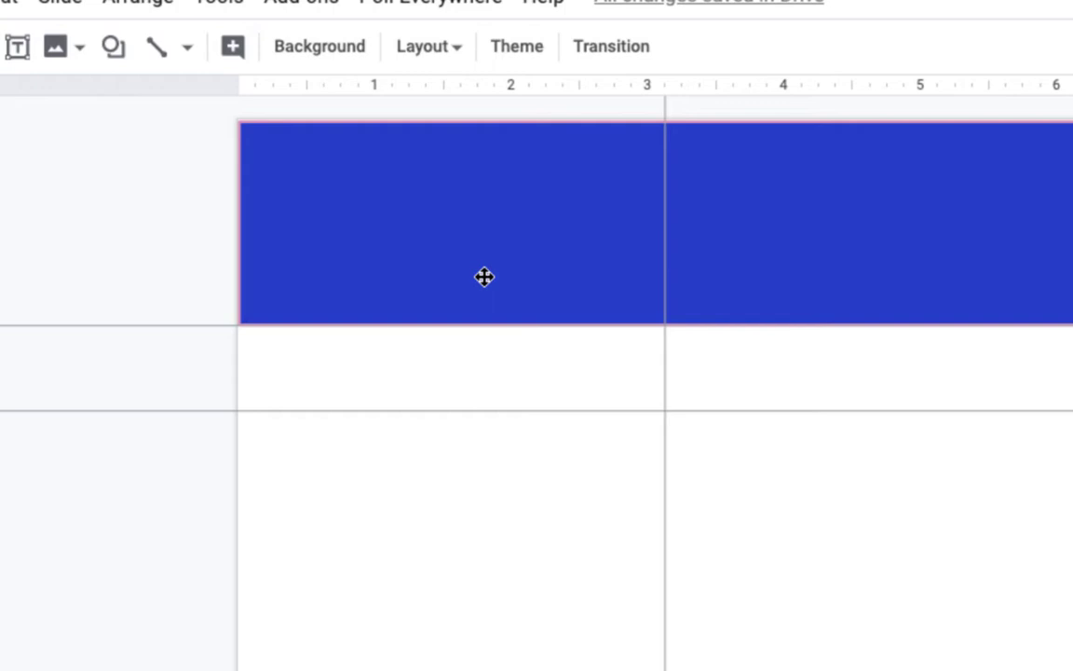
- Open the Format options panel for the blue header rectangle
{"action": "left_click", "coordinate": [482, 247]}
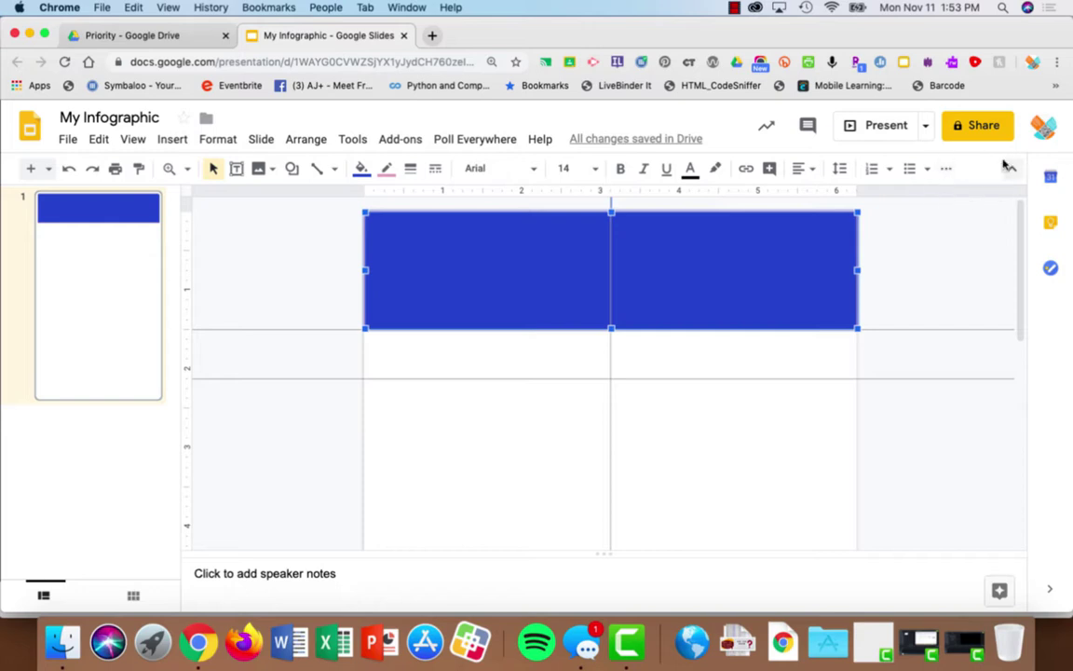
{"action": "left_click", "coordinate": [947, 174]}
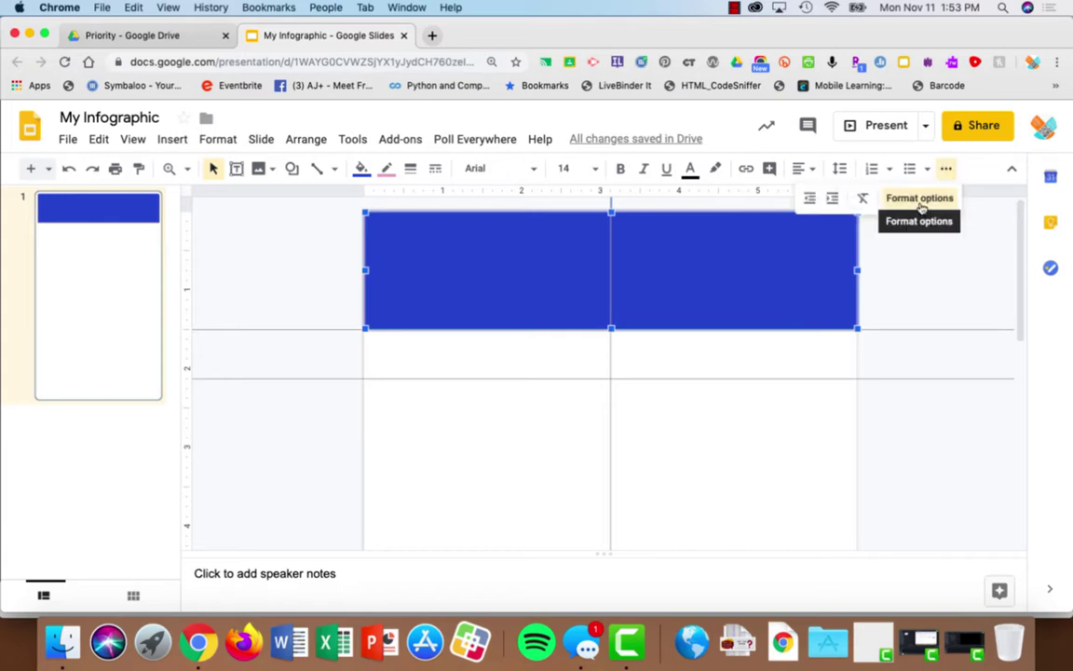
{"action": "left_click", "coordinate": [920, 199]}
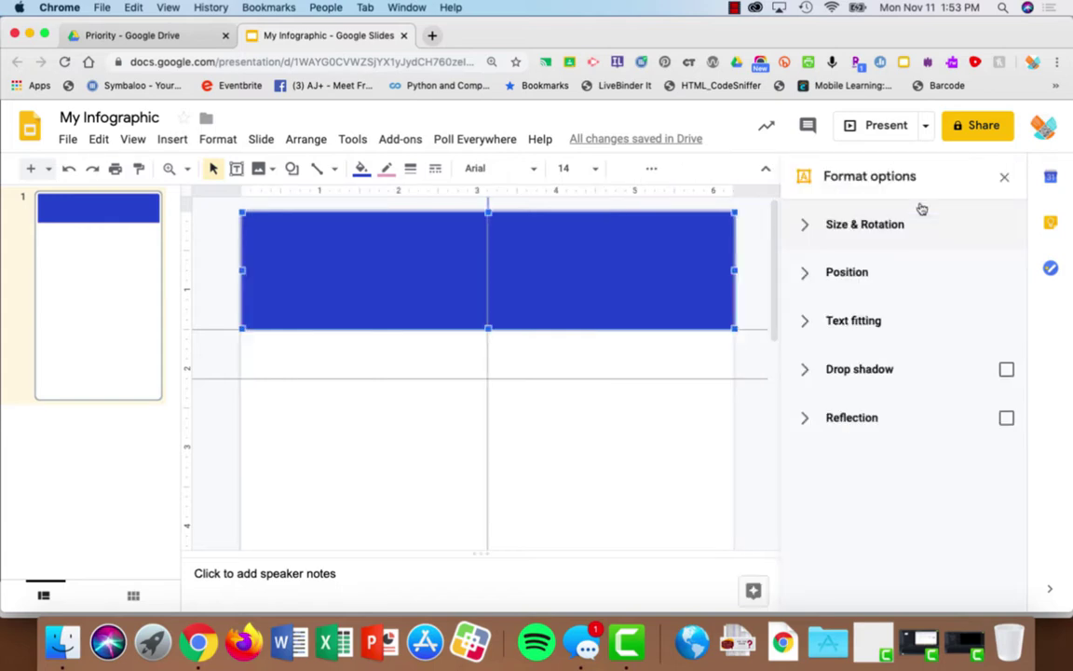
{"action": "left_click", "coordinate": [805, 226]}
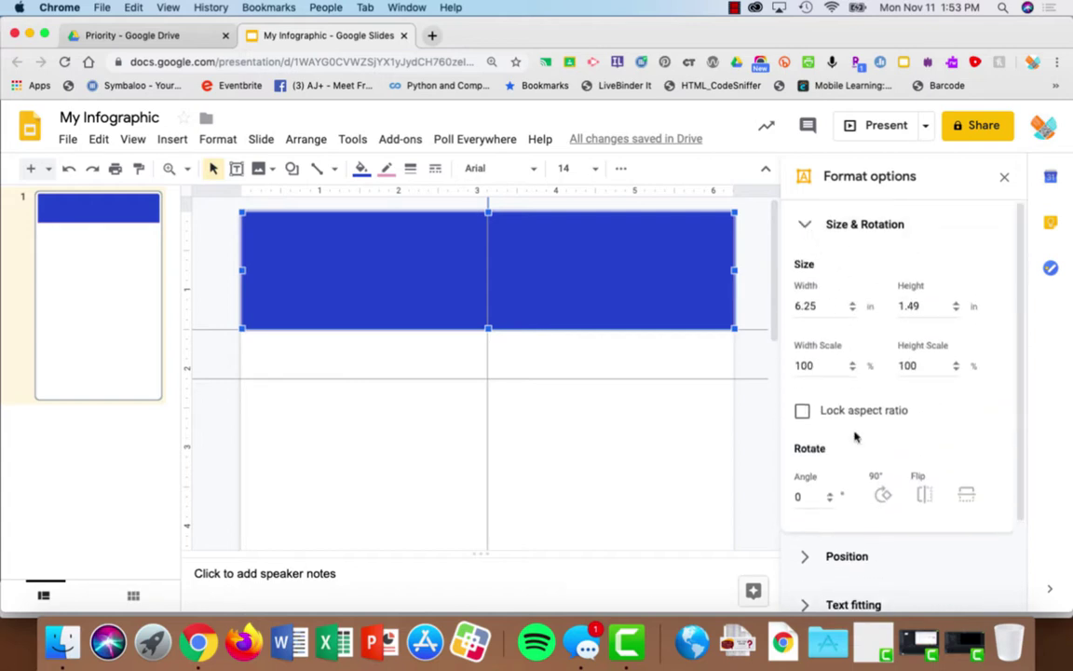
{"action": "left_click", "coordinate": [805, 225]}
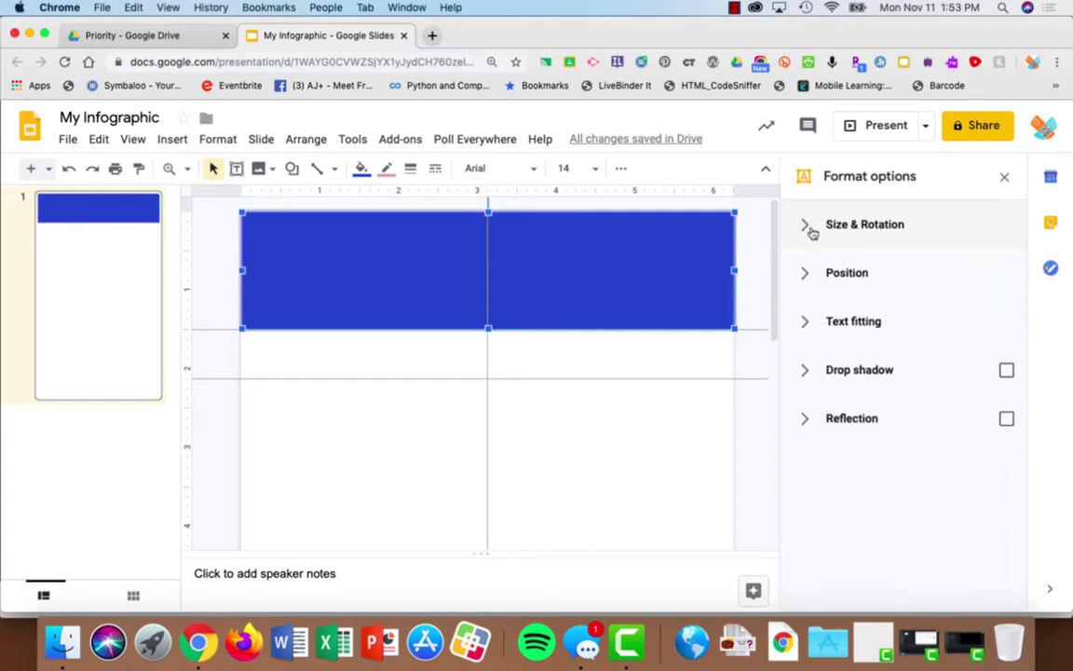
{"action": "left_click", "coordinate": [805, 322]}
{"action": "scroll", "coordinate": [891, 500], "scroll_direction": "down", "scroll_amount": 3}
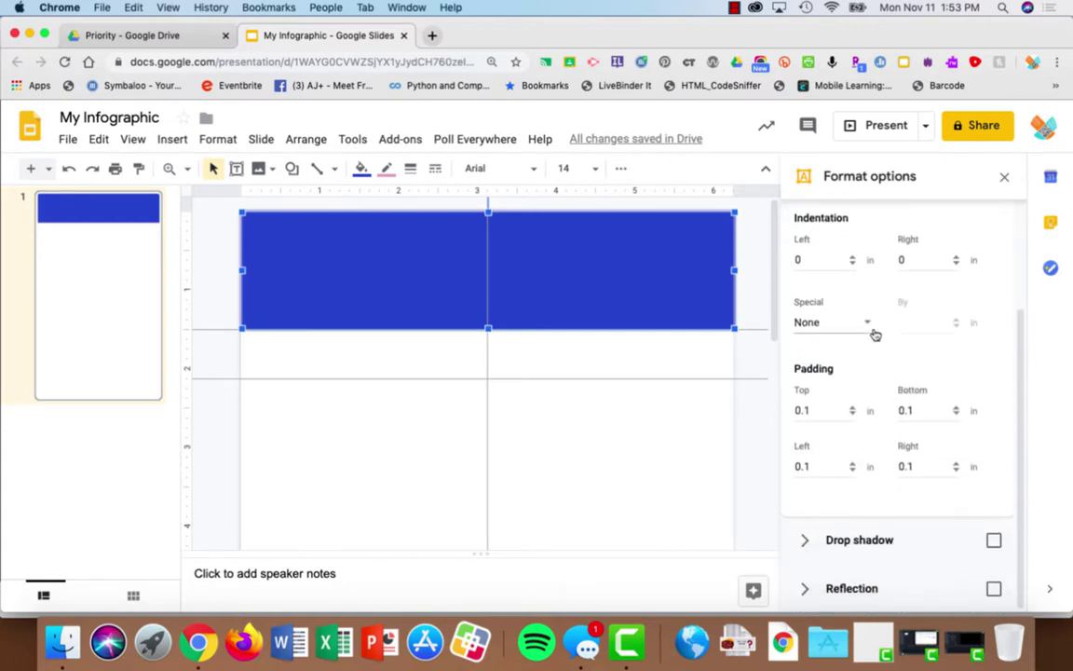
{"action": "scroll", "coordinate": [863, 285], "scroll_direction": "up", "scroll_amount": 2}
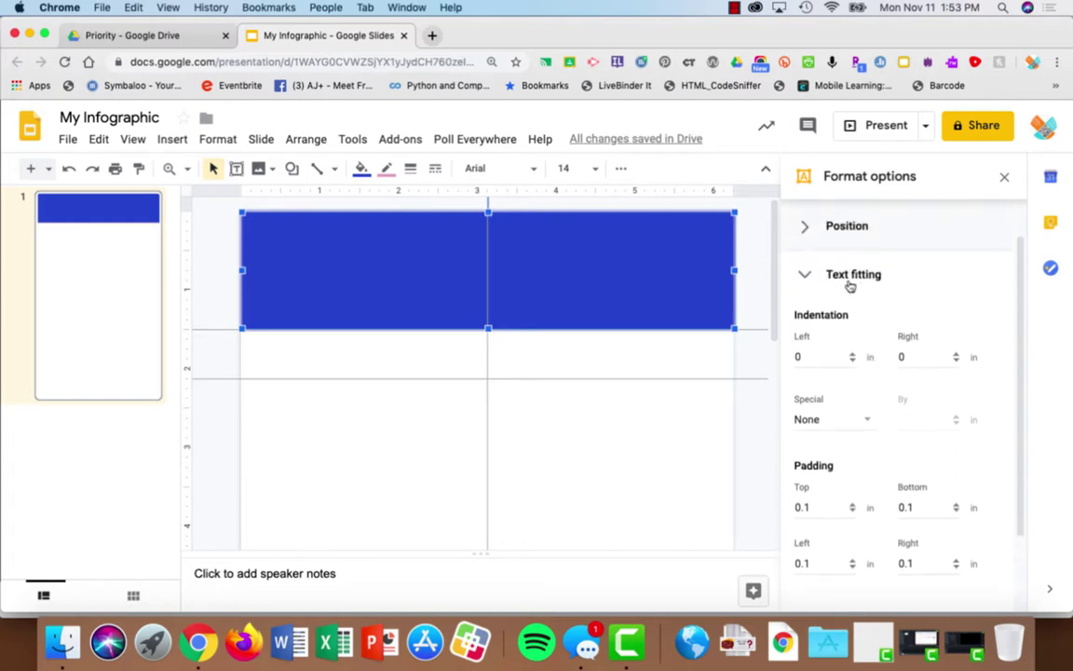
{"action": "left_click", "coordinate": [807, 276]}
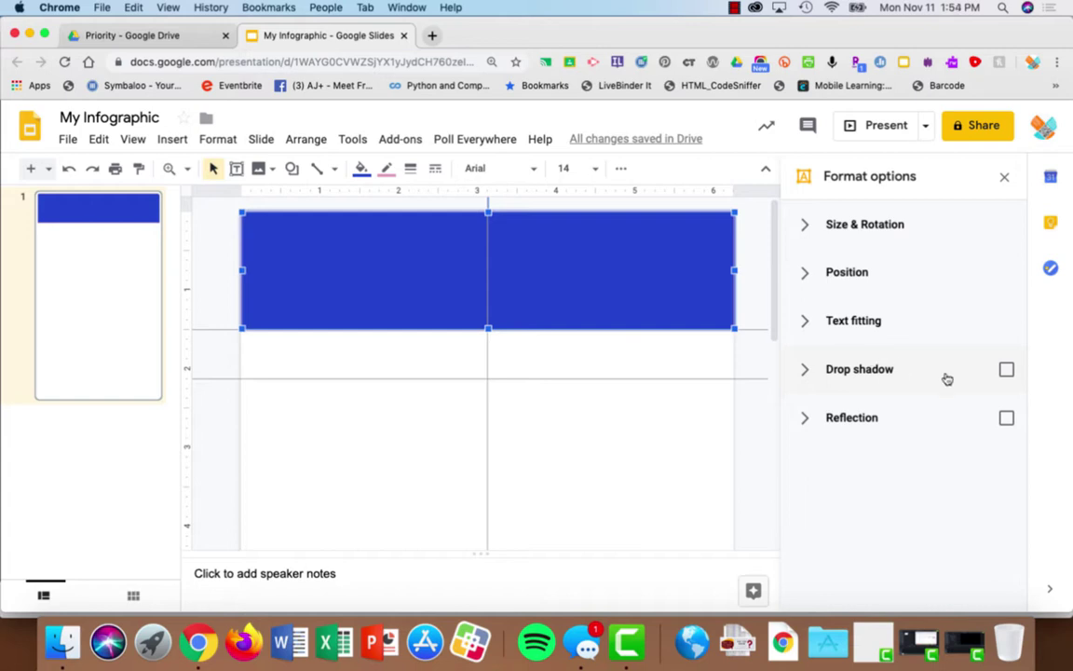
- Turn on Drop shadow and leave Reflection unchecked
{"action": "left_click", "coordinate": [1006, 370]}
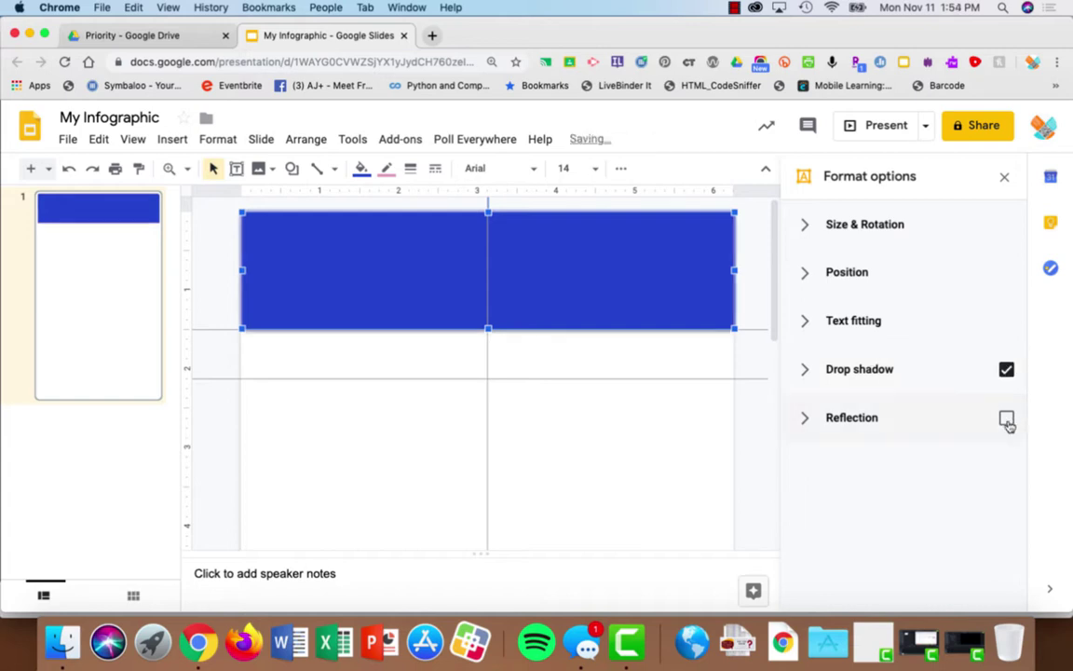
{"action": "left_click", "coordinate": [1006, 419]}
{"action": "left_click", "coordinate": [1006, 419]}
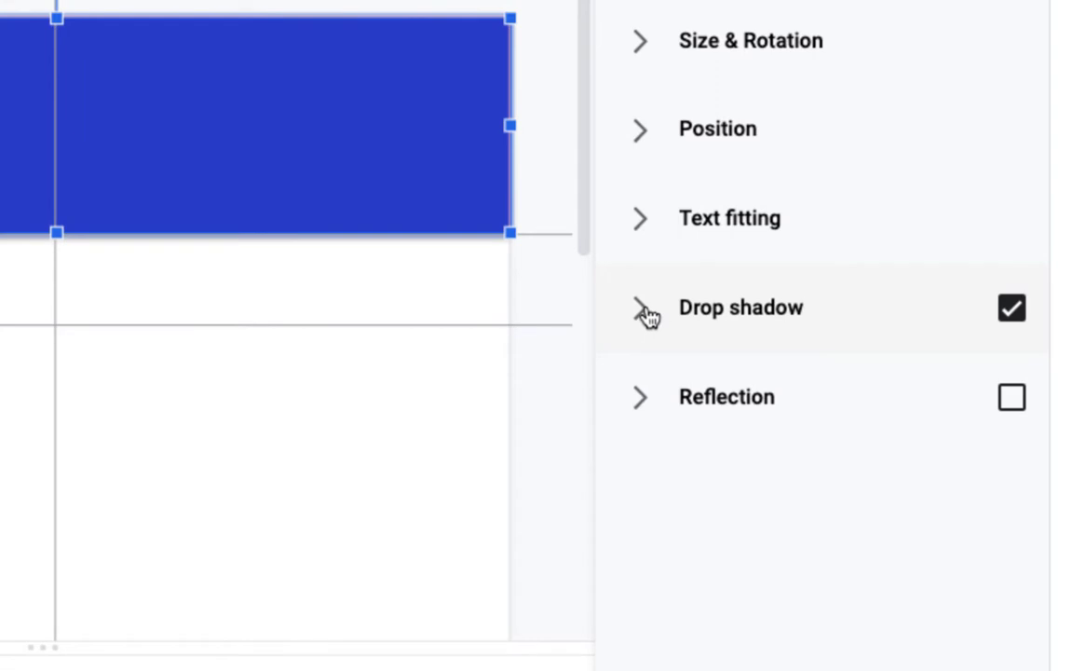
- Increase the drop shadow's distance, keep its blur low, and color it teal
{"action": "left_click", "coordinate": [647, 315]}
{"action": "scroll", "coordinate": [639, 368], "scroll_direction": "down", "scroll_amount": 1}
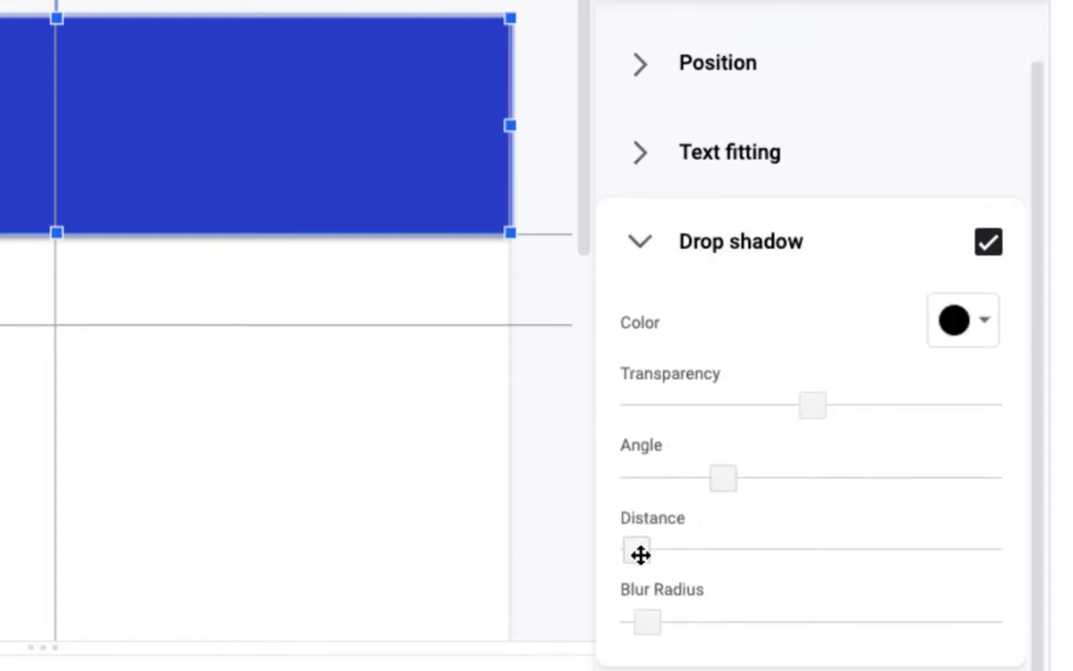
{"action": "left_click_drag", "start_coordinate": [639, 552], "coordinate": [662, 557]}
{"action": "mouse_move", "coordinate": [647, 623]}
{"action": "left_mouse_down"}
{"action": "mouse_move", "coordinate": [678, 623]}
{"action": "mouse_move", "coordinate": [642, 626]}
{"action": "mouse_move", "coordinate": [667, 624]}
{"action": "left_mouse_up"}
{"action": "left_click", "coordinate": [980, 324]}
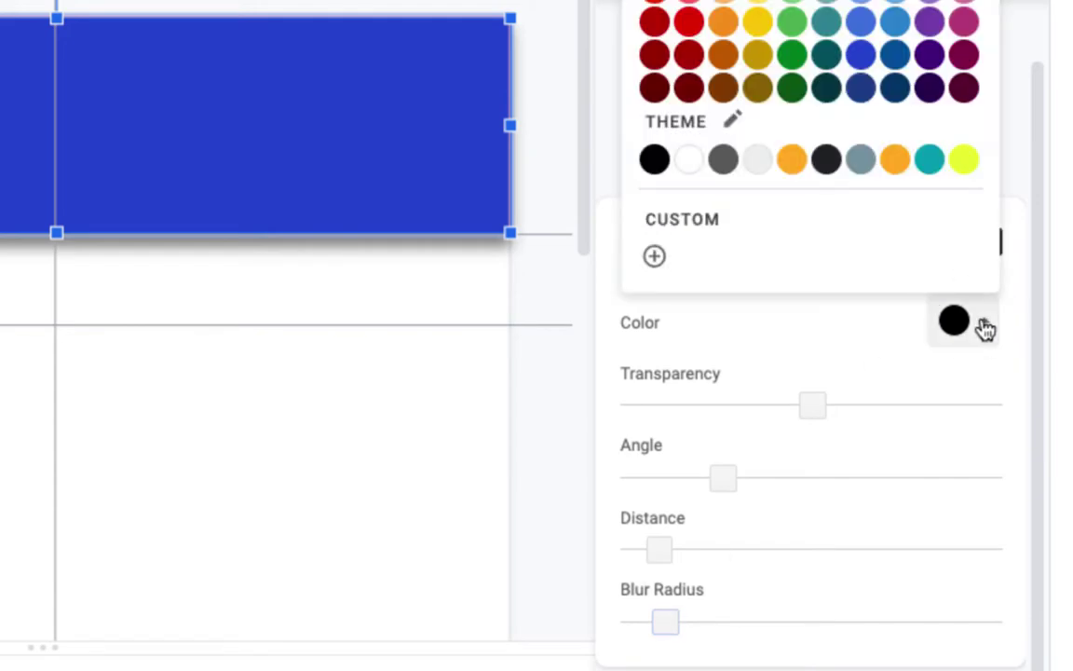
{"action": "left_click", "coordinate": [929, 160]}
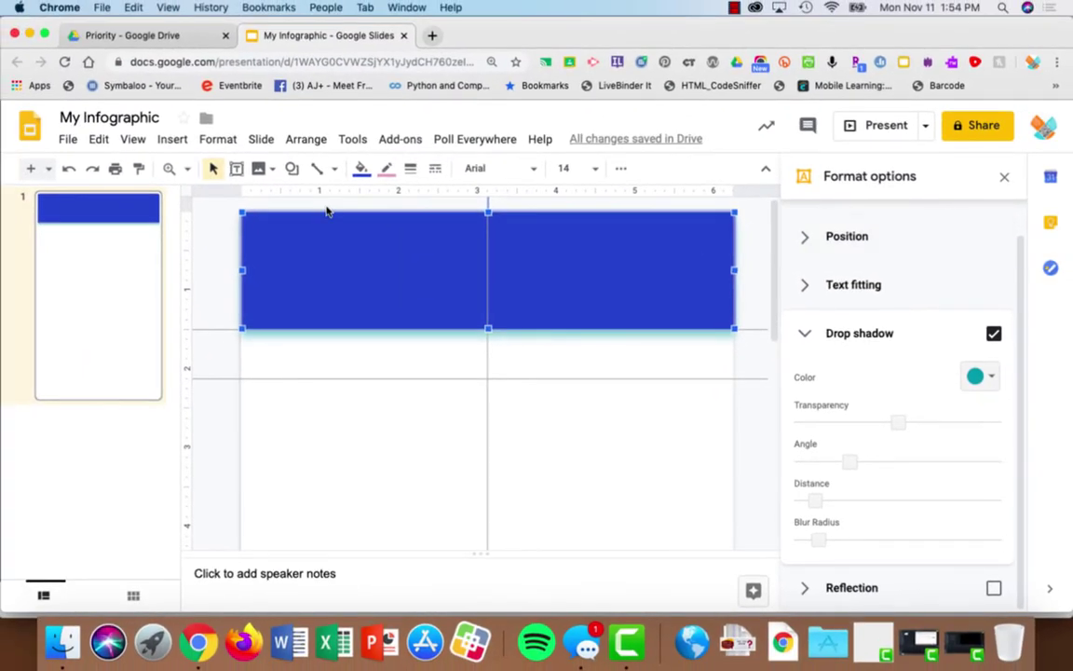
{"action": "left_click", "coordinate": [291, 170]}
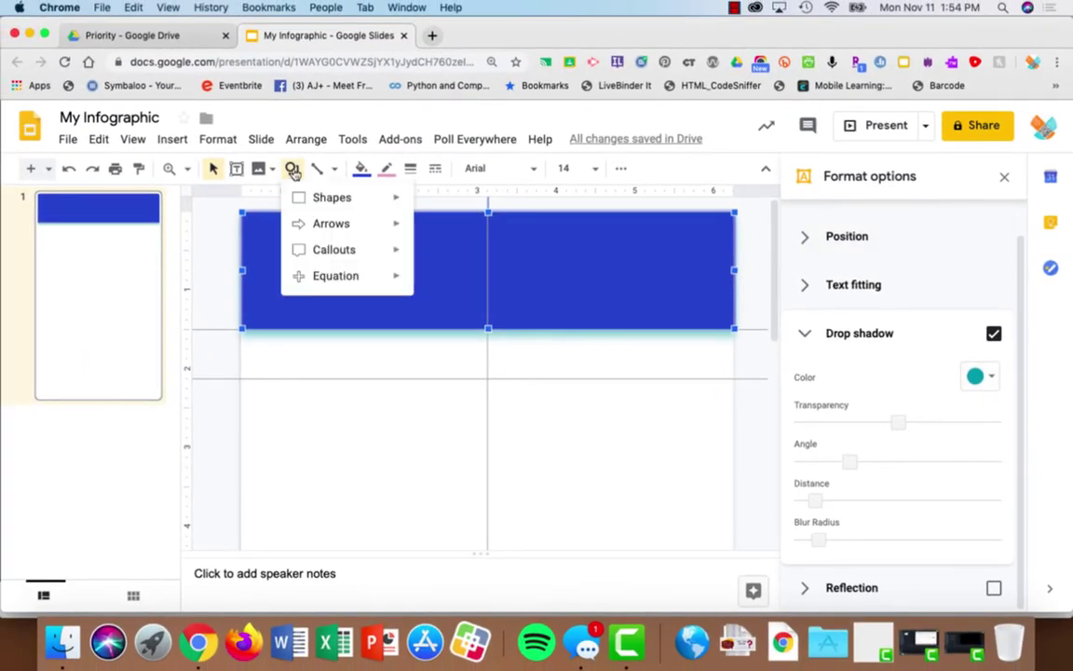
{"action": "mouse_move", "coordinate": [310, 233]}
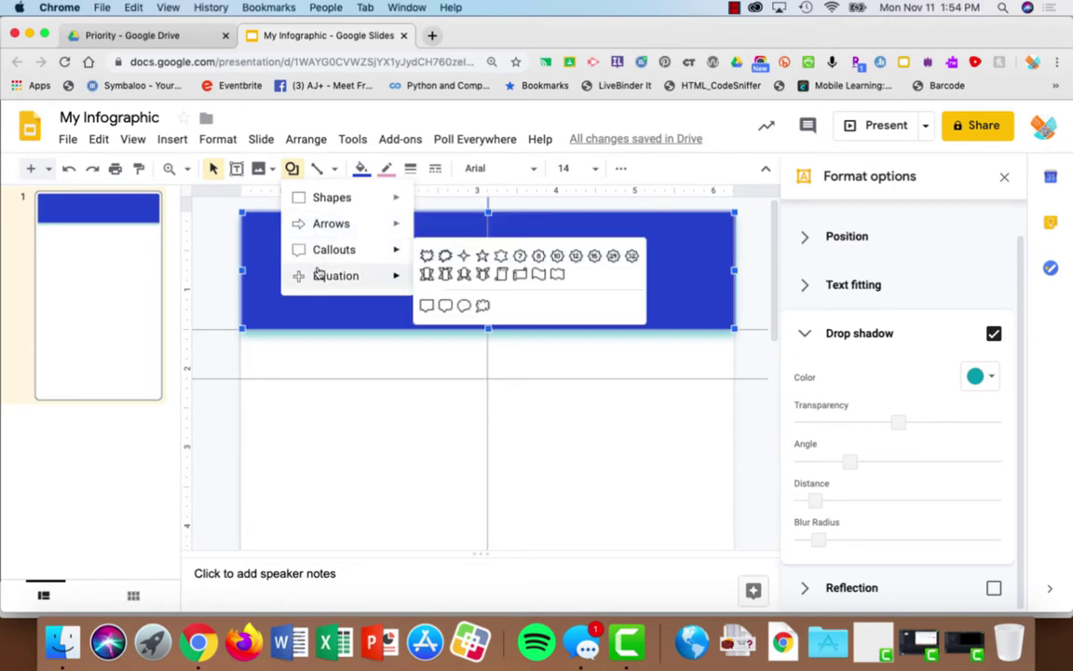
{"action": "mouse_move", "coordinate": [324, 285]}
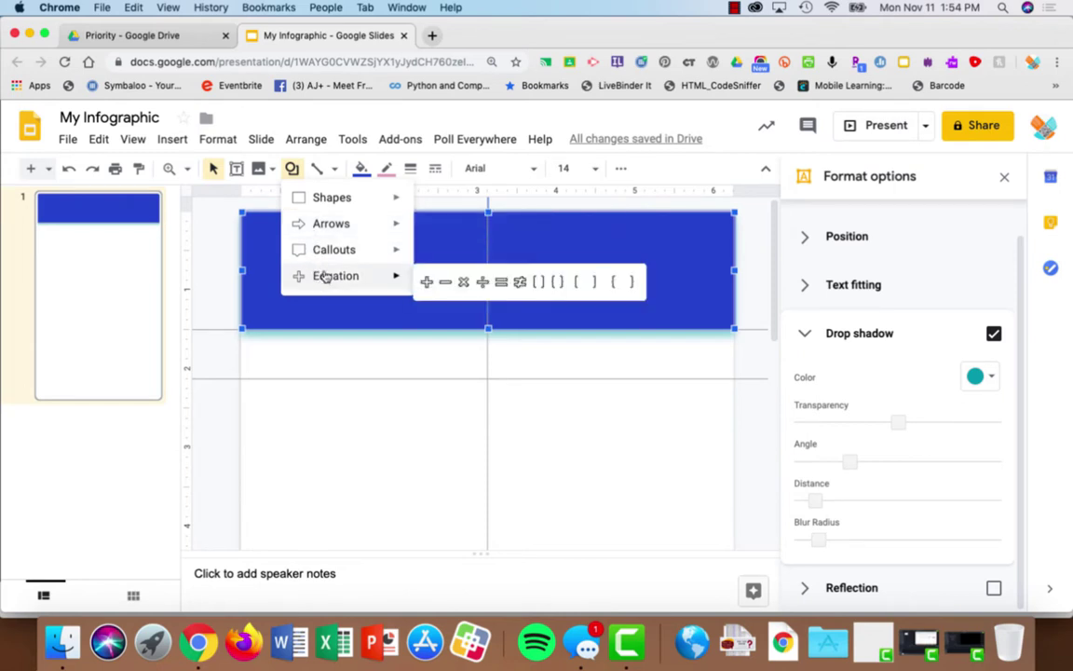
{"action": "left_click", "coordinate": [291, 173]}
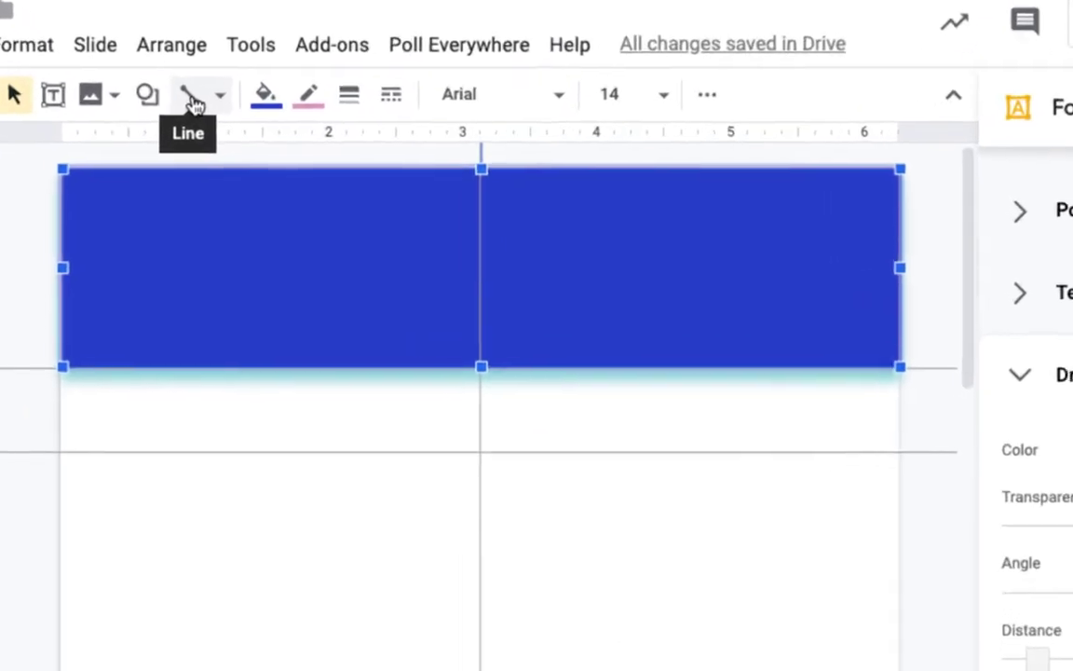
{"action": "left_click", "coordinate": [179, 96]}
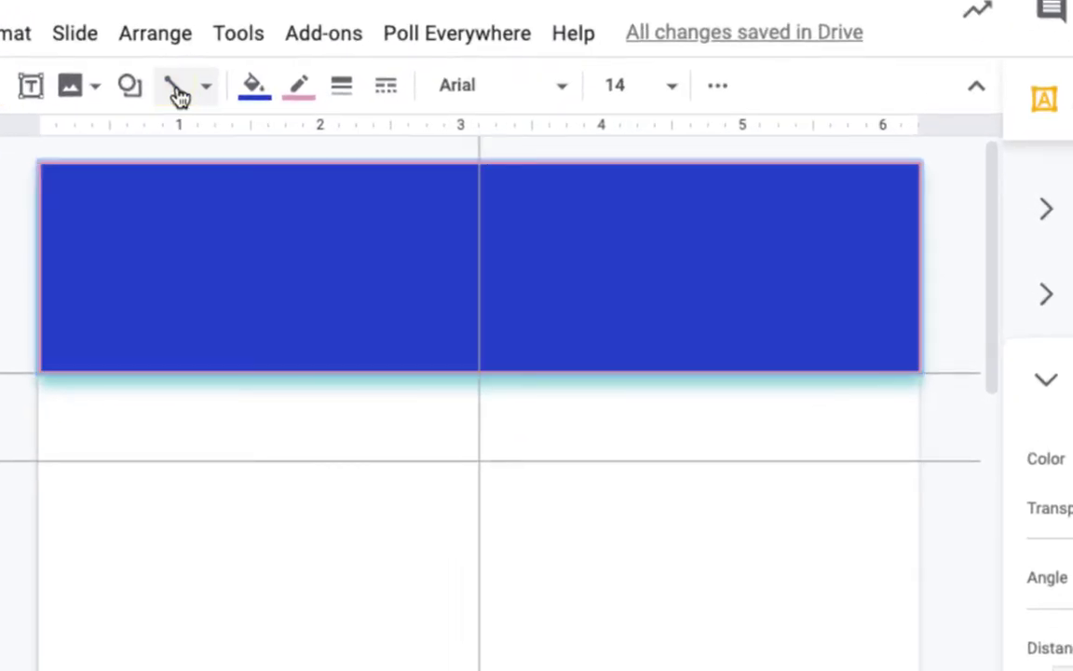
{"action": "left_click", "coordinate": [210, 95]}
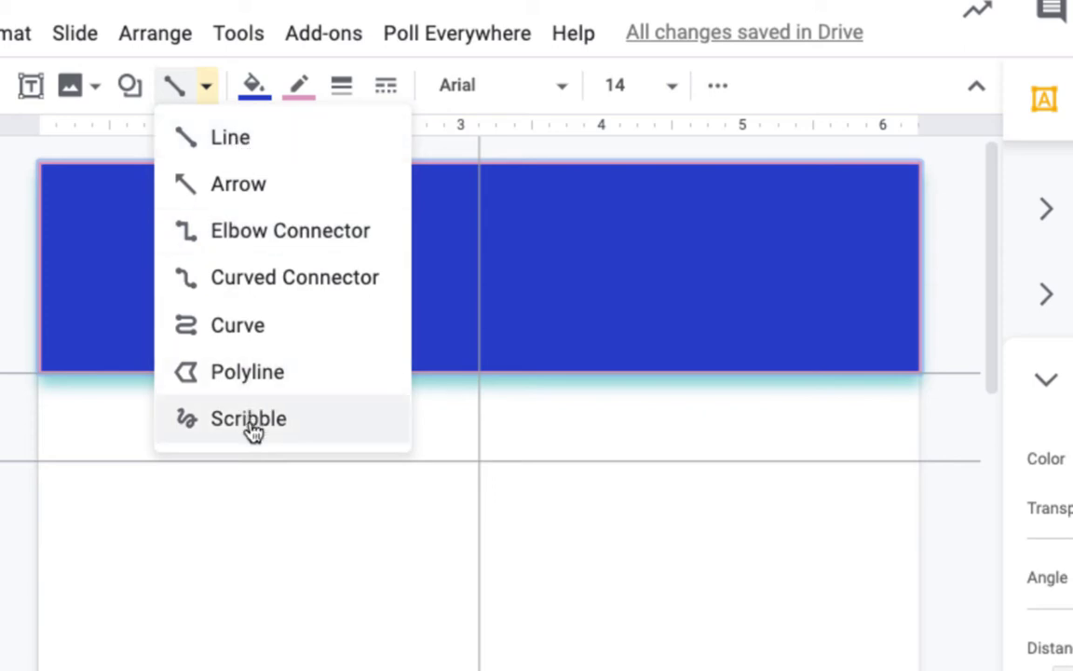
{"action": "key", "text": "Escape"}
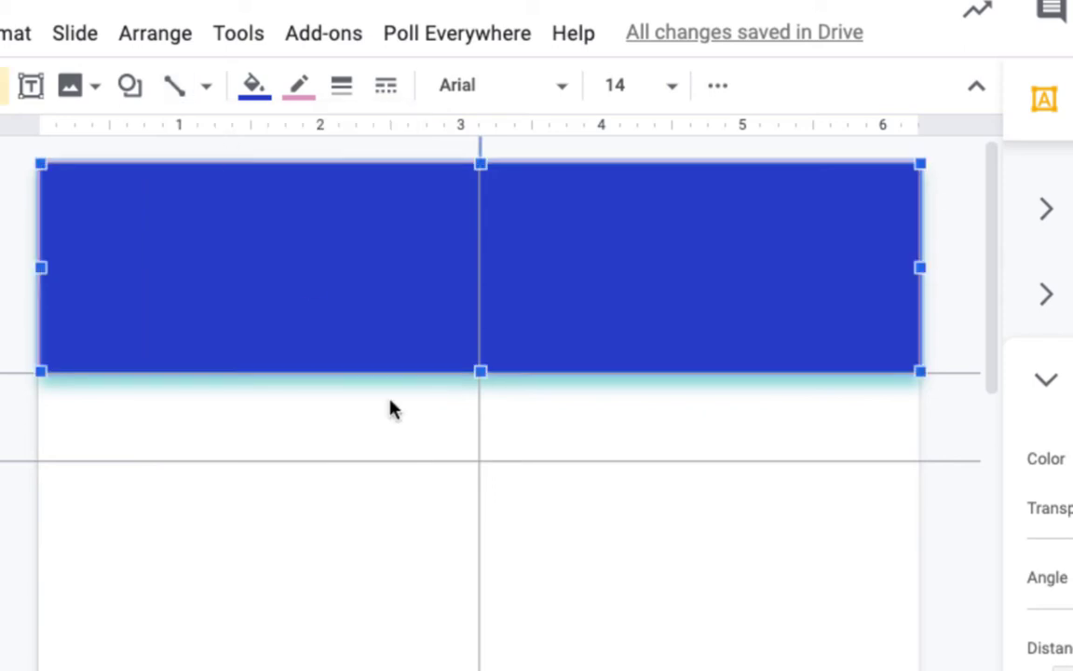
- Draw the bracket's vertical line below the header and a top arm
{"action": "left_click", "coordinate": [409, 508]}
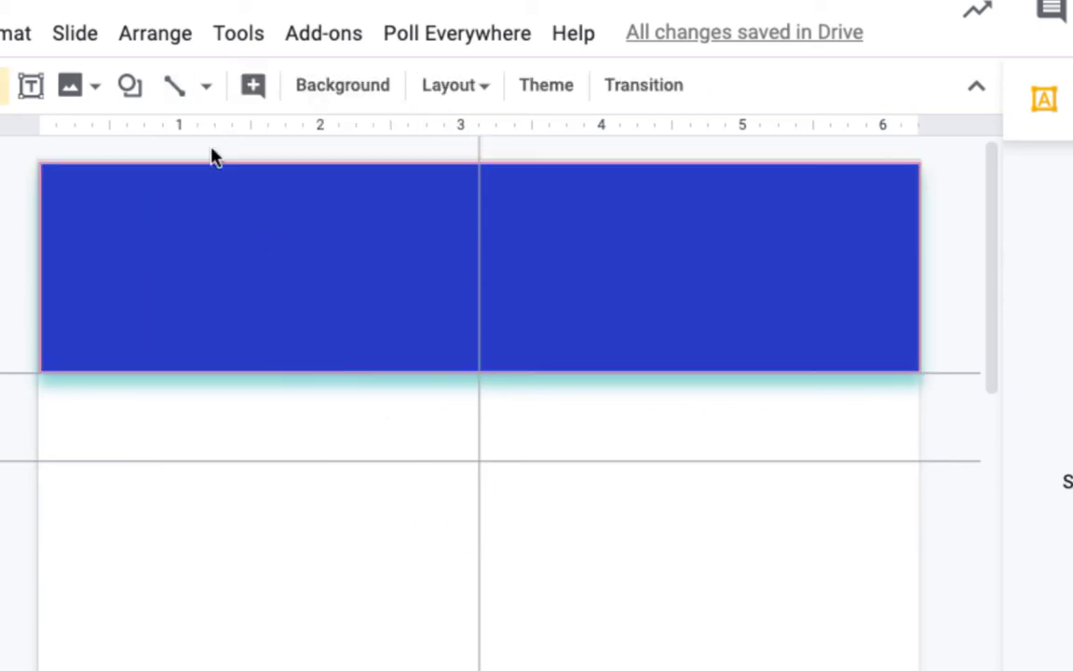
{"action": "left_click", "coordinate": [173, 84]}
{"action": "left_click", "coordinate": [393, 499]}
{"action": "left_click_drag", "start_coordinate": [392, 548], "coordinate": [419, 543]}
{"action": "key", "text": "ctrl+c"}
{"action": "key", "text": "ctrl+v"}
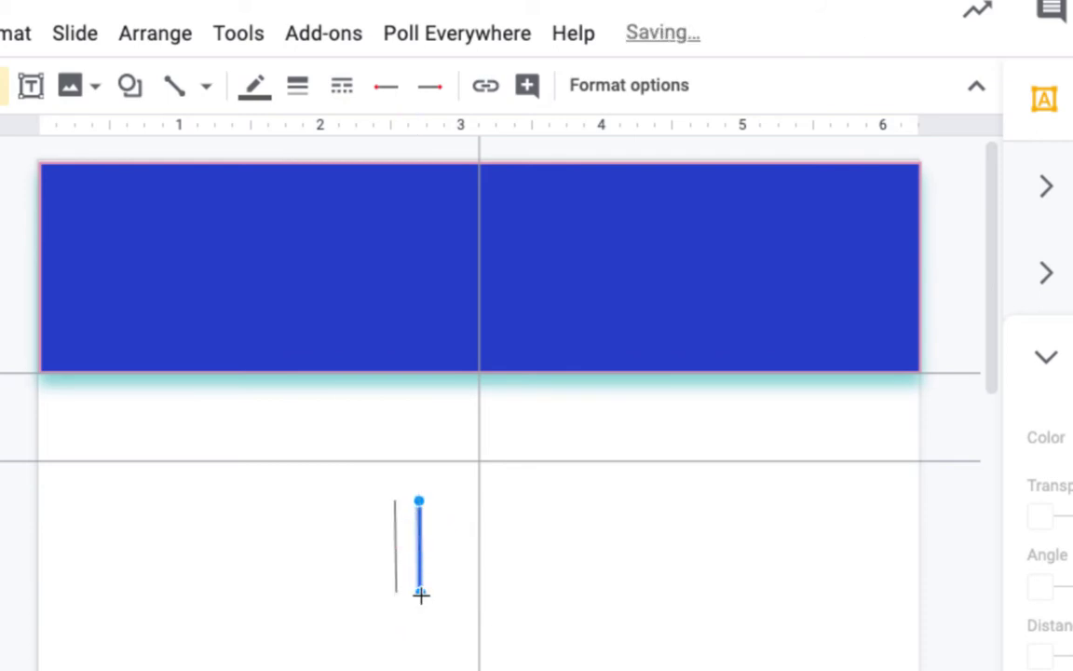
{"action": "mouse_move", "coordinate": [419, 500]}
{"action": "left_mouse_down"}
{"action": "mouse_move", "coordinate": [474, 536]}
{"action": "mouse_move", "coordinate": [482, 503]}
{"action": "mouse_move", "coordinate": [425, 501]}
{"action": "left_mouse_up"}
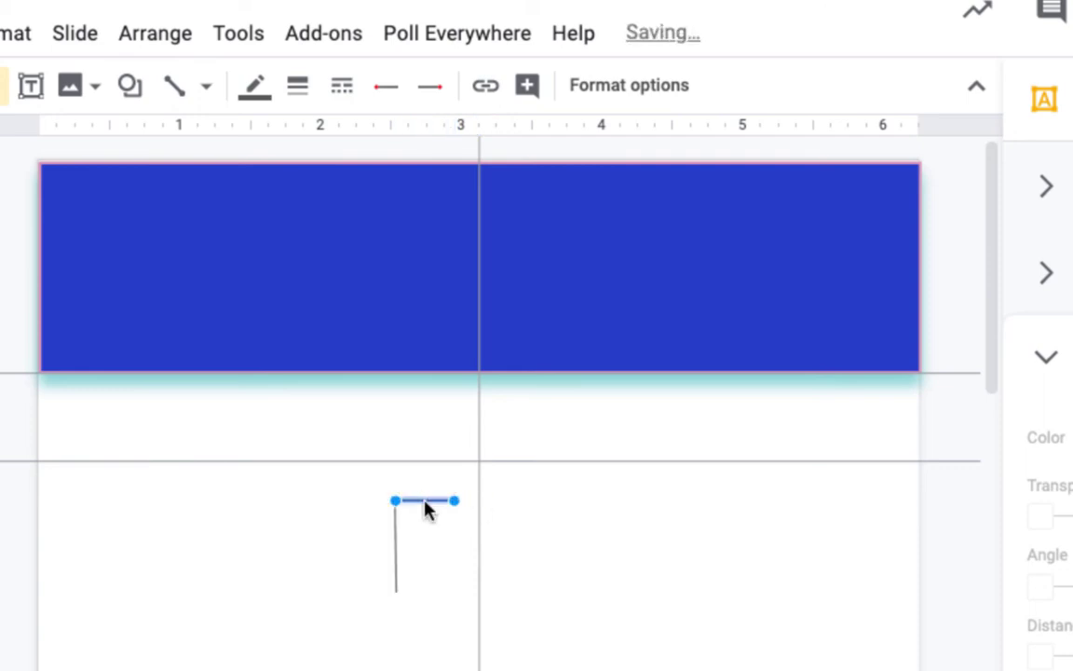
- Copy the arm to form the bottom arm and a short stem on the left
{"action": "key", "text": "ctrl+c"}
{"action": "key", "text": "ctrl+v"}
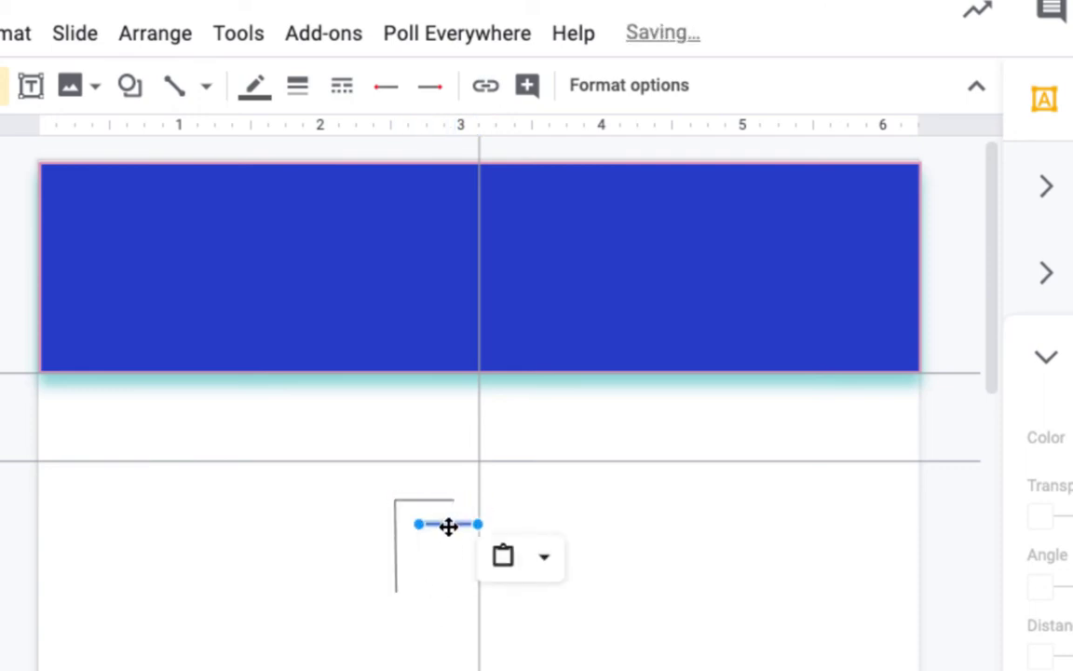
{"action": "left_click_drag", "start_coordinate": [448, 524], "coordinate": [426, 592]}
{"action": "key", "text": "ctrl+v"}
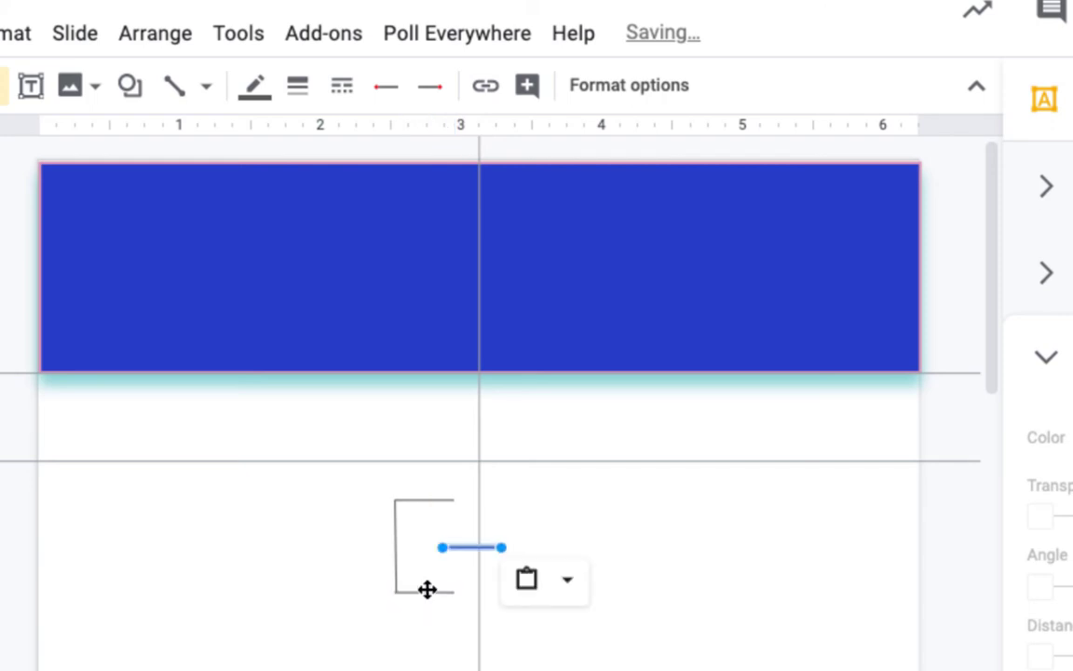
{"action": "left_click_drag", "start_coordinate": [470, 549], "coordinate": [367, 546]}
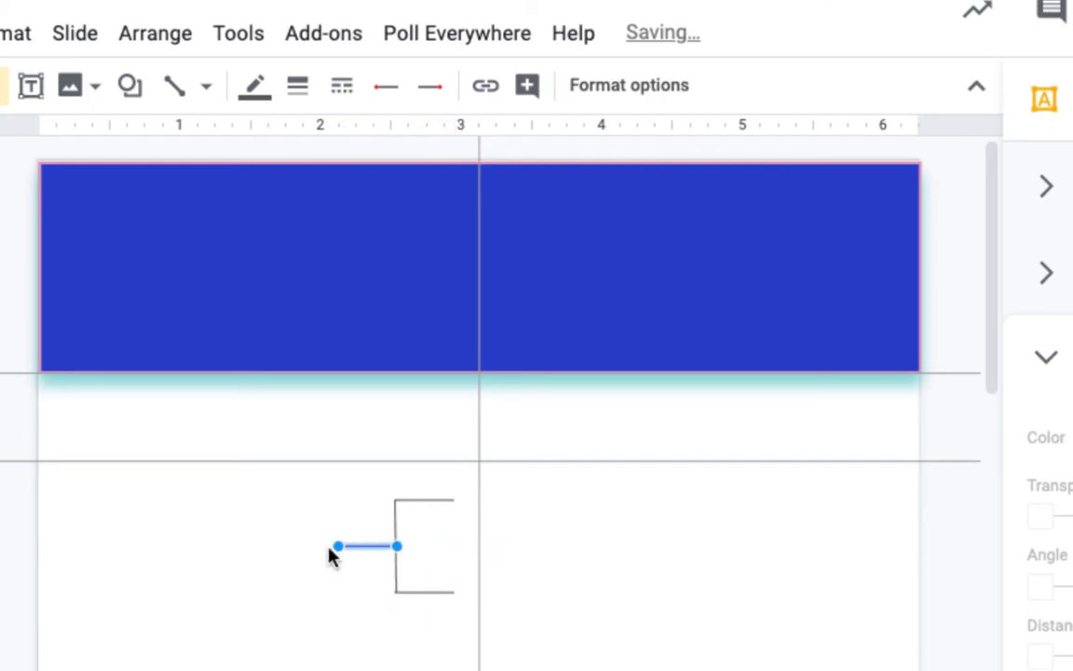
{"action": "left_click", "coordinate": [349, 605]}
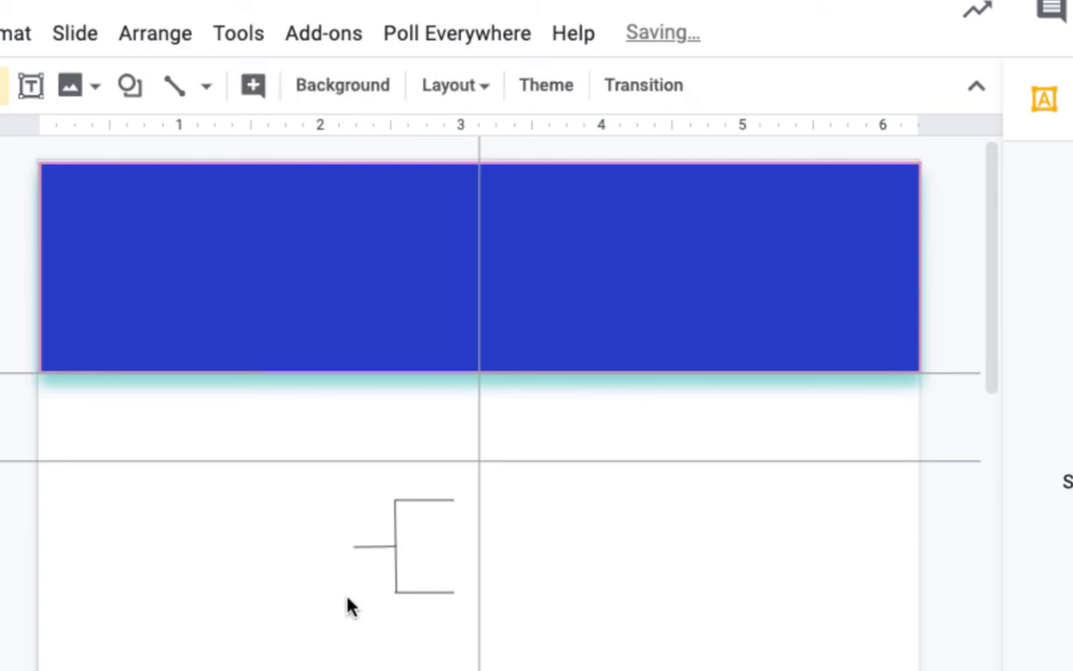